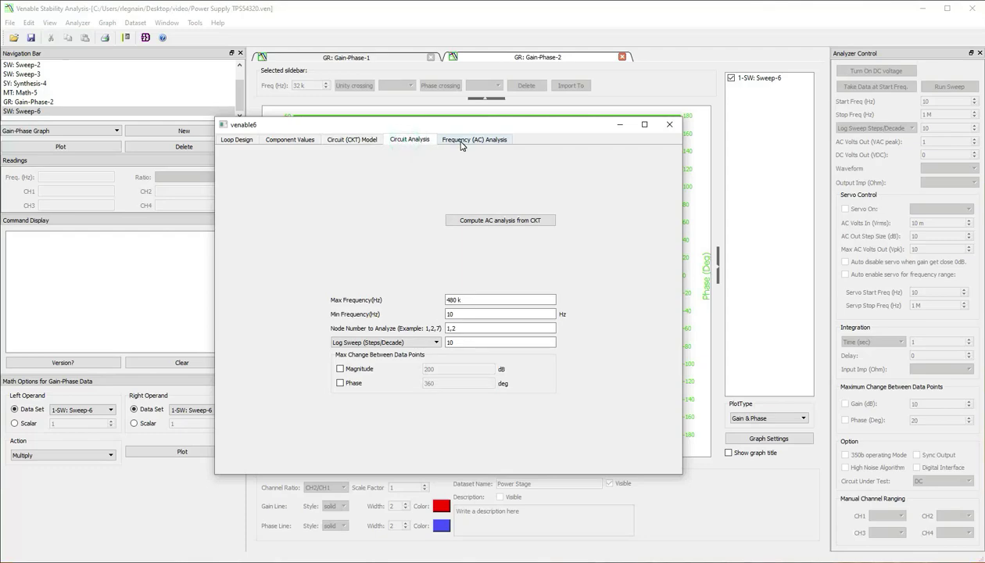
Review the frequency (AC) analysis data and the loop design parameters, and close the synthesis window.
click(461, 143)
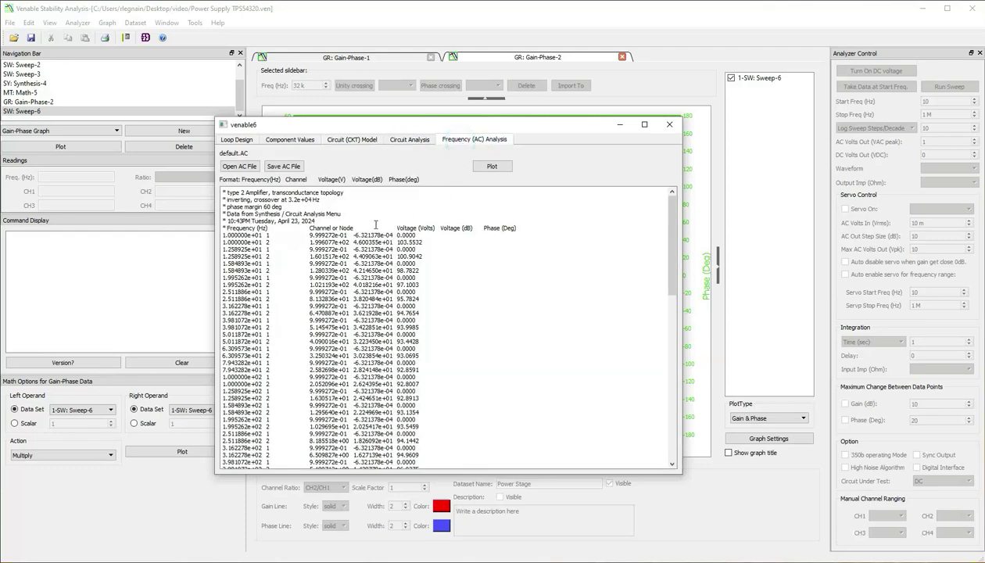
click(238, 141)
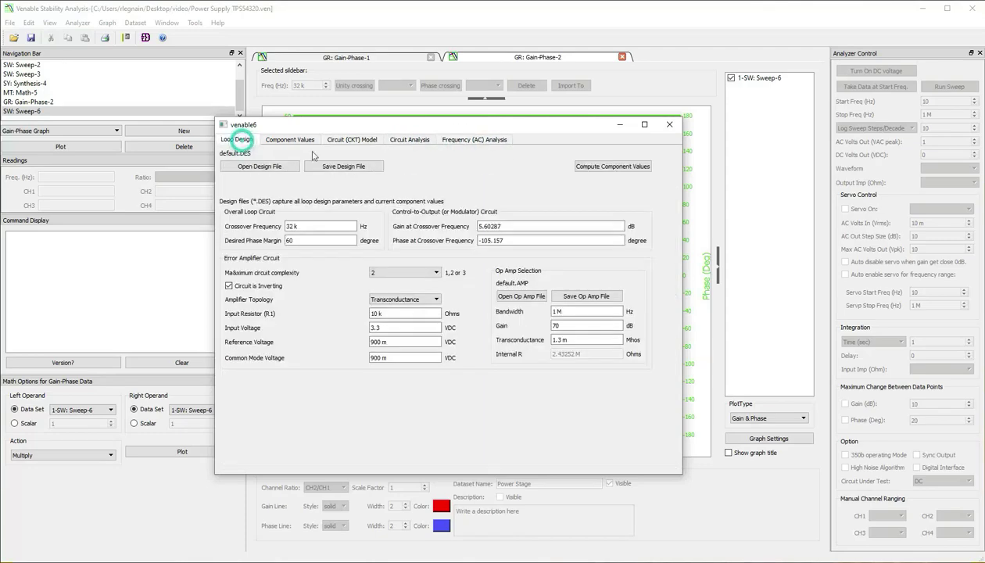
click(666, 124)
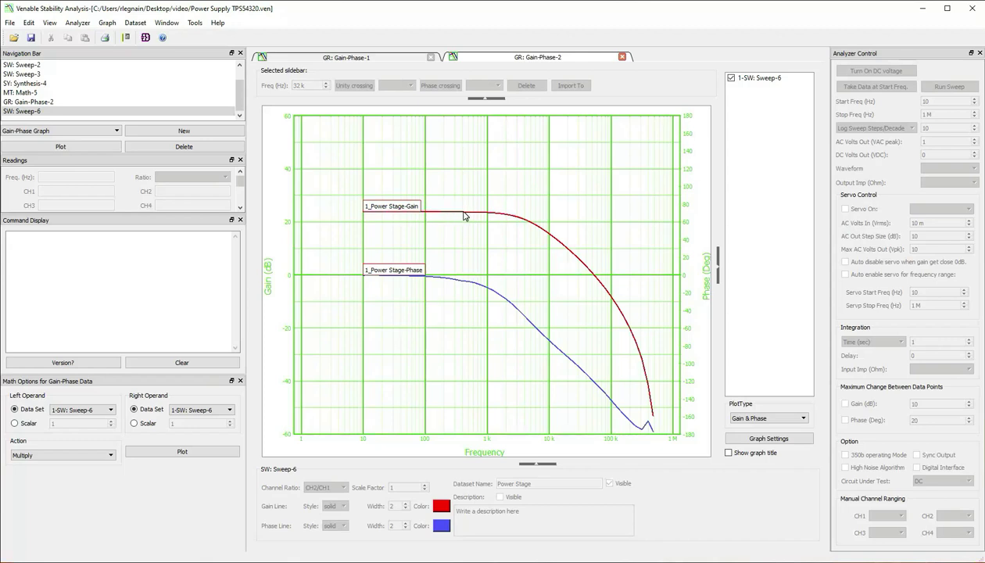
Select the Power Stage gain curve and place a slidebar on the graph at about 21.5 kHz.
click(463, 213)
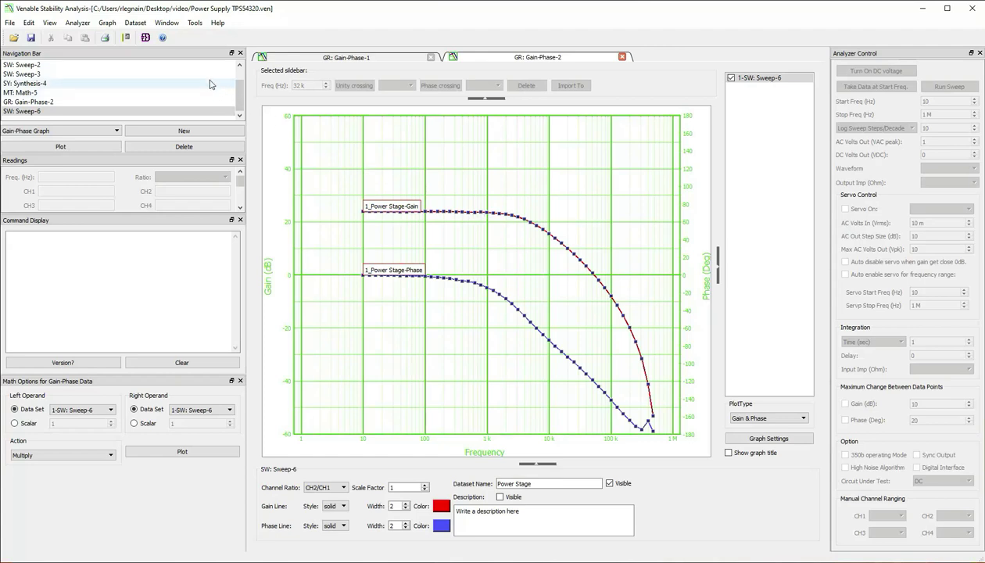
click(126, 38)
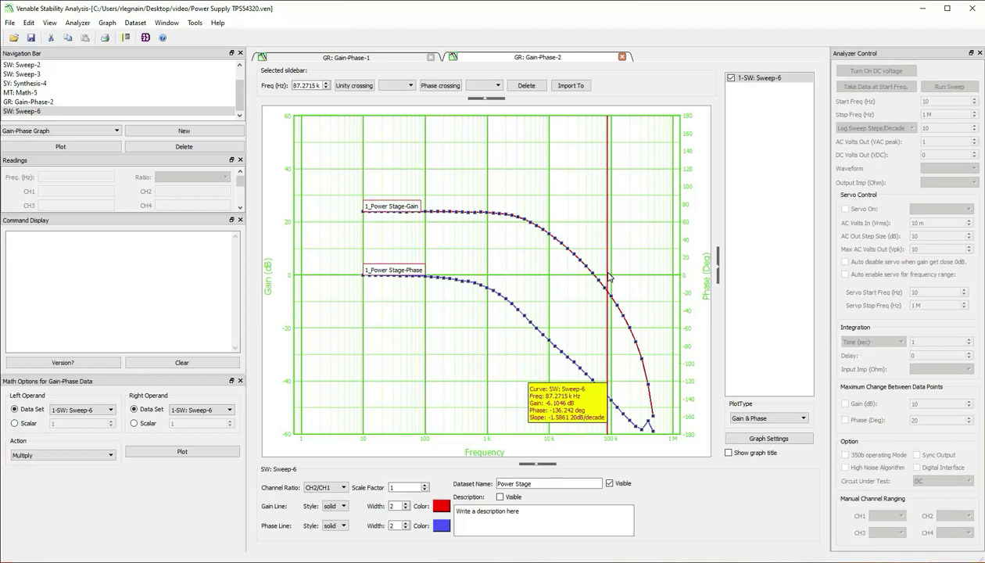
drag(607, 277, 563, 275)
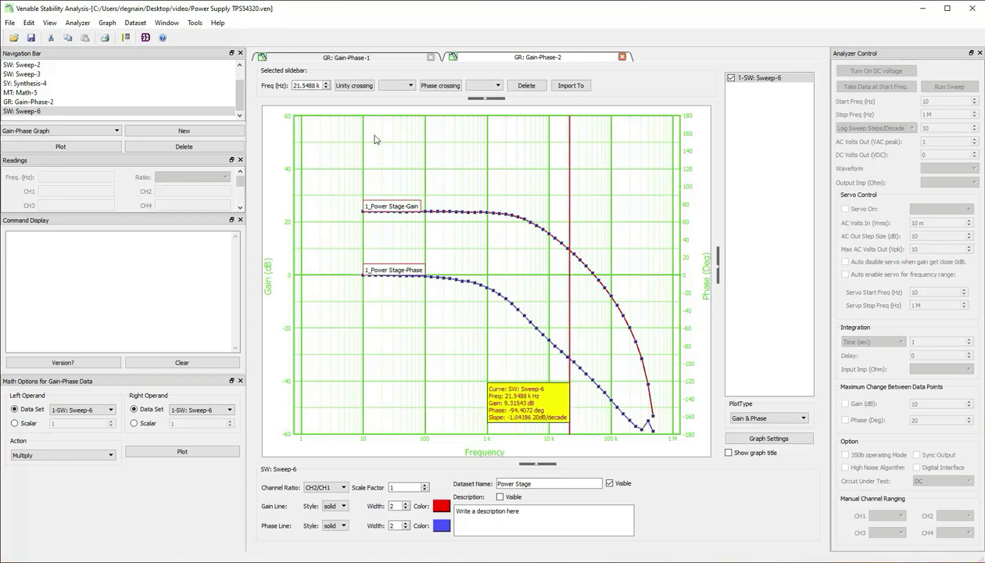
Set the slidebar frequency to 32 kHz.
double_click(317, 85)
text(32k)
key(Return)
scroll(318, 85, up, 2)
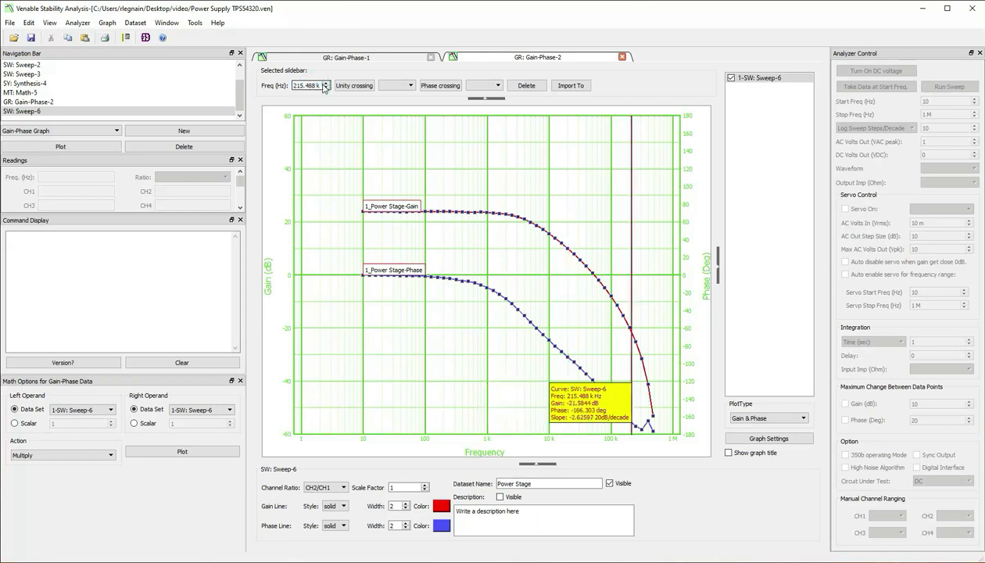
double_click(318, 84)
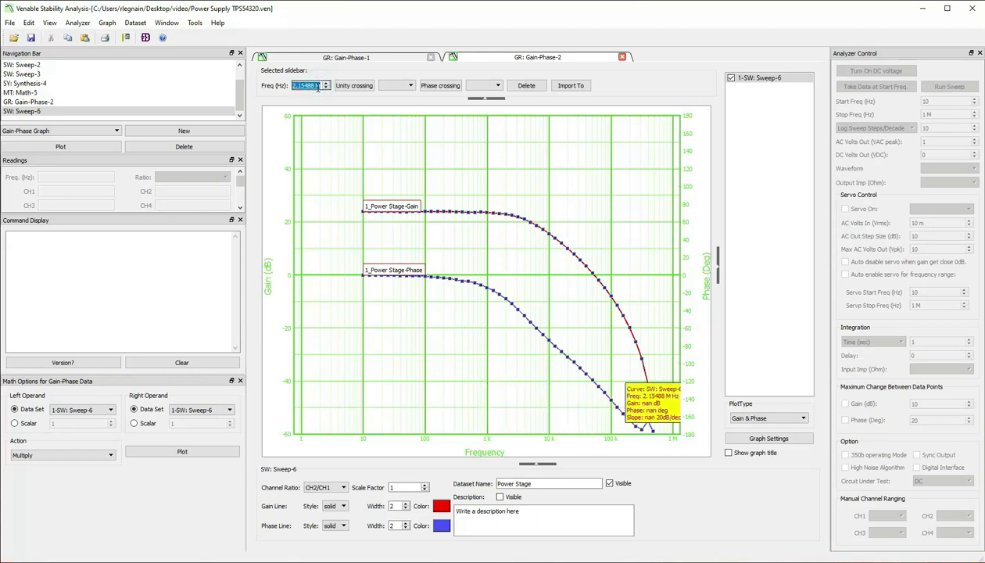
text(32K)
key(Return)
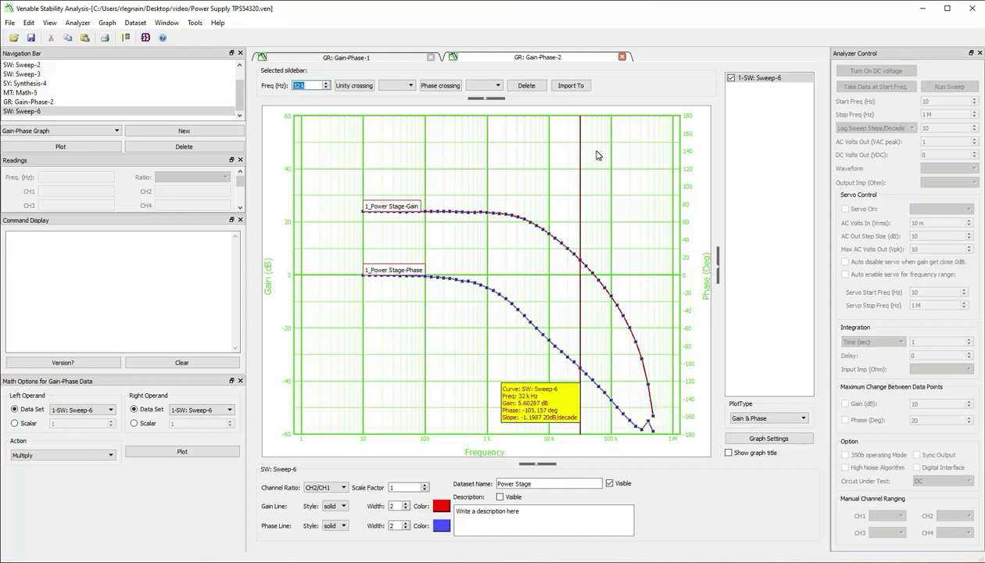
Import the slidebar's crossover data into Analog Synthesis.
click(566, 87)
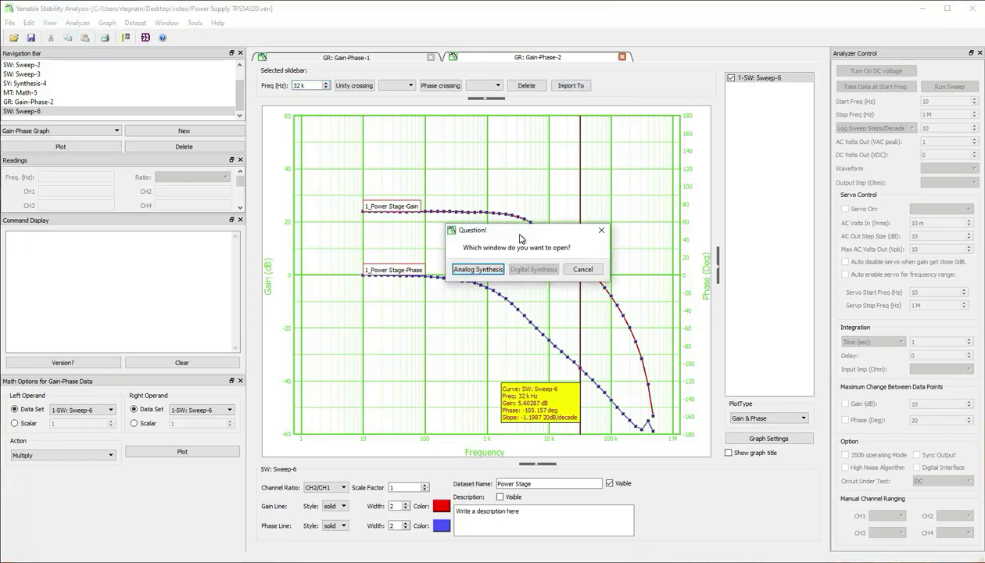
drag(519, 239, 508, 239)
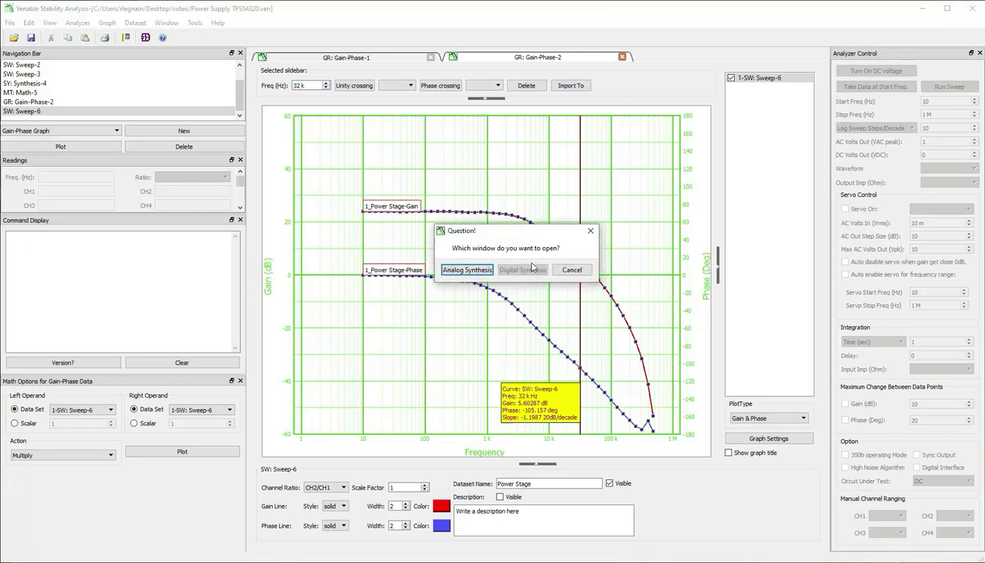
click(453, 271)
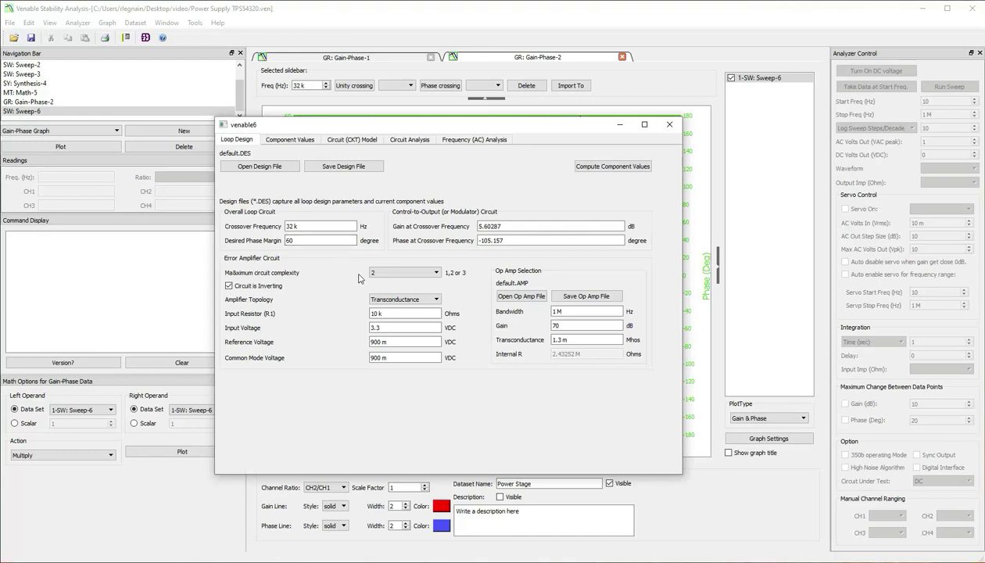
Choose 2 as the error amplifier's maximum circuit complexity.
click(403, 277)
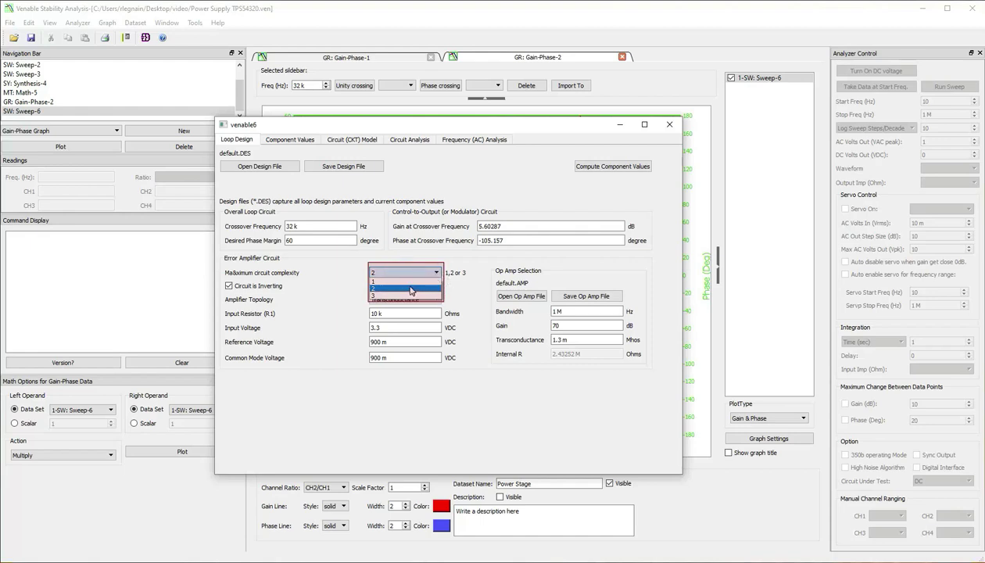
click(411, 289)
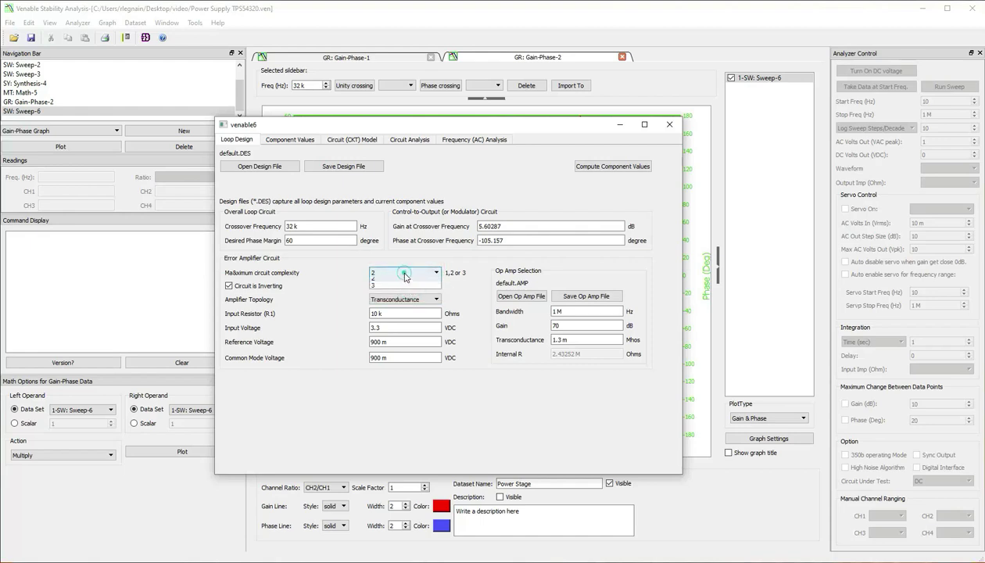
click(427, 274)
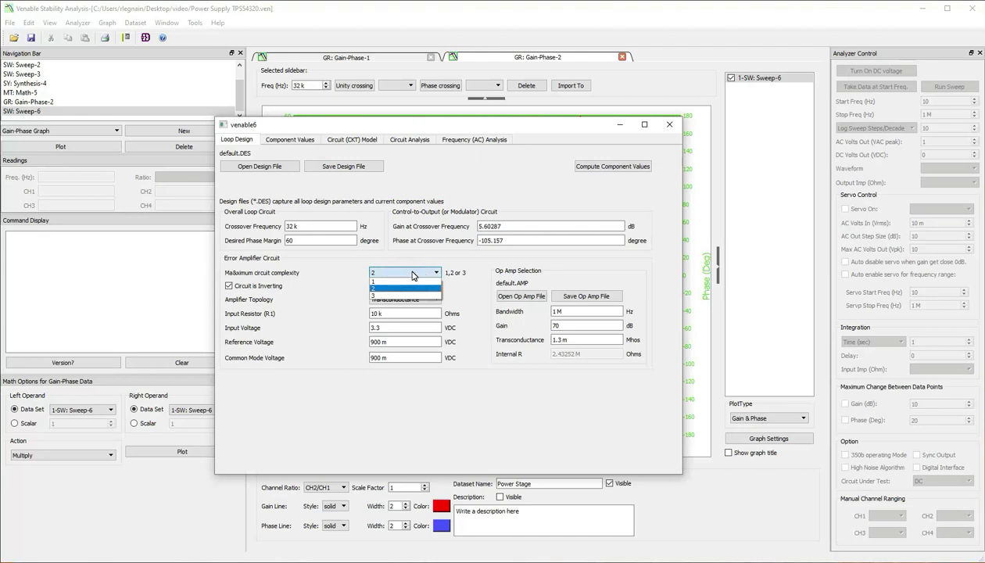
click(412, 275)
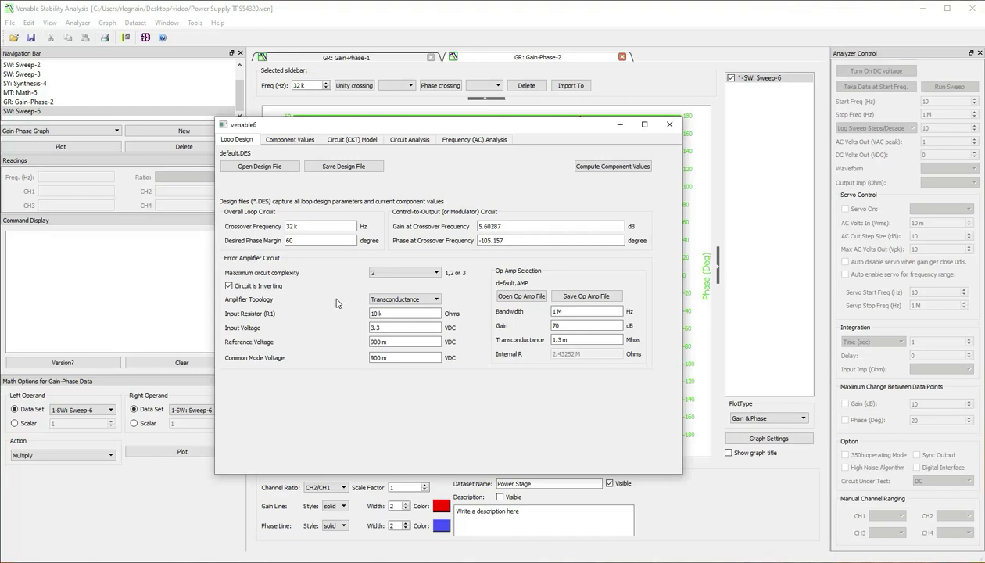
Check the available amplifier topologies and the input resistor (R1) setting of the error amplifier.
click(436, 301)
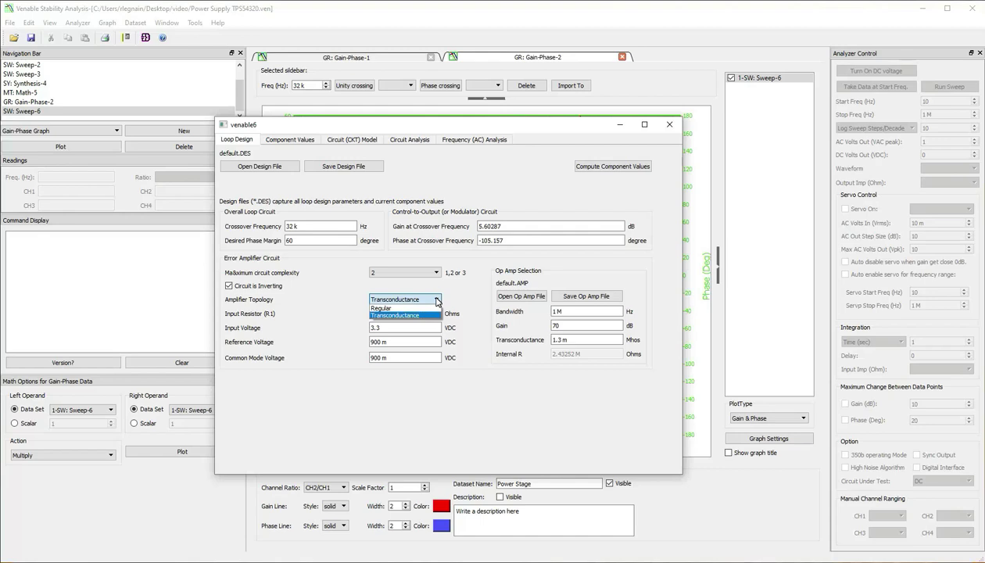
click(434, 300)
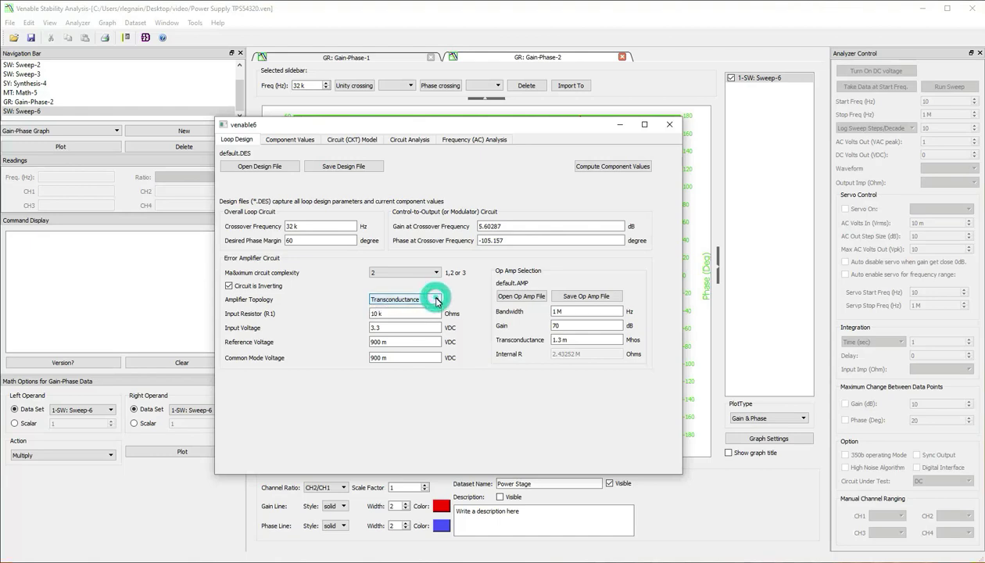
click(404, 313)
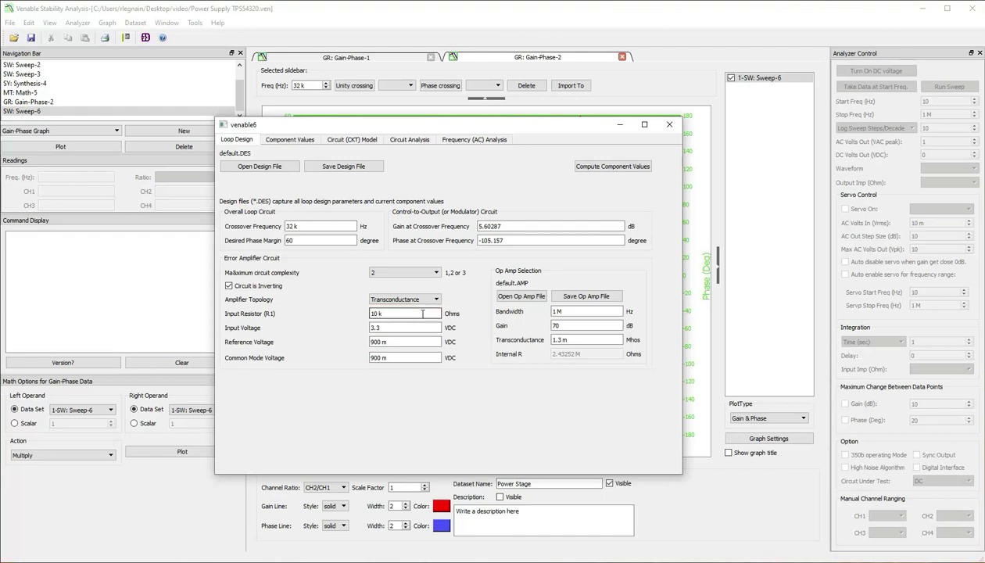
click(422, 313)
Compute the error amplifier's component values and make the CKT model from them.
click(599, 171)
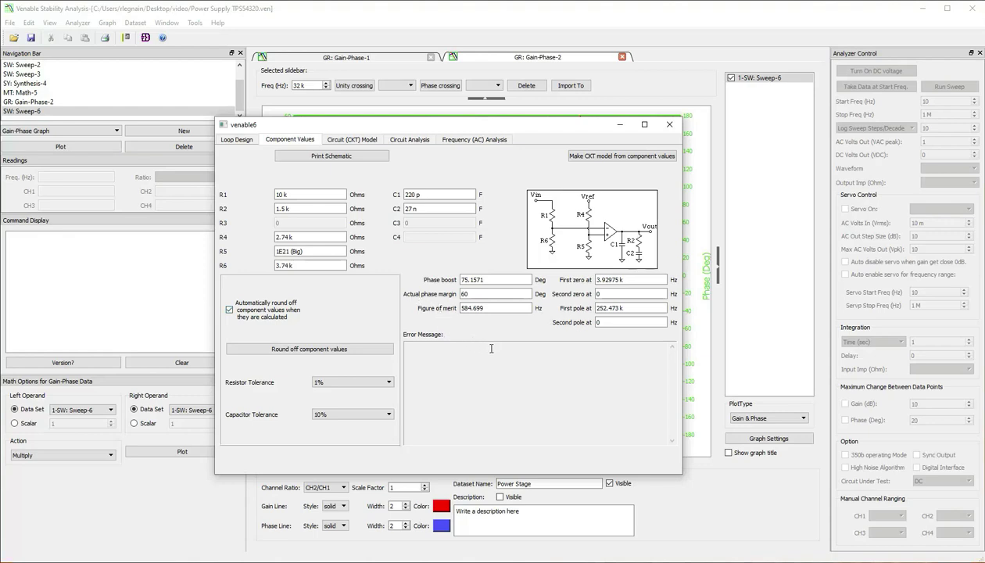
click(610, 159)
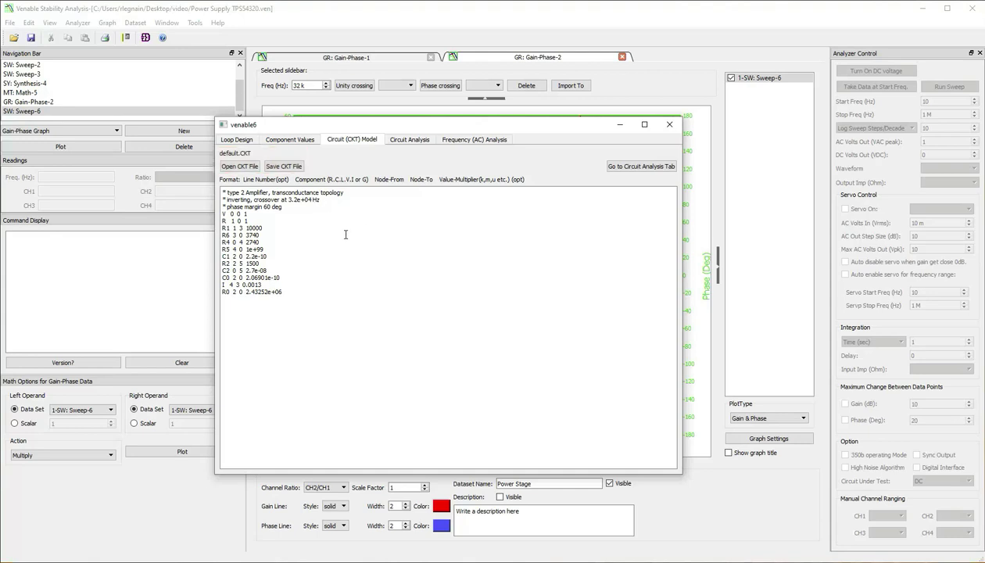
Compute the AC analysis from the CKT model and plot it on the graph, closing the synthesis window.
click(628, 168)
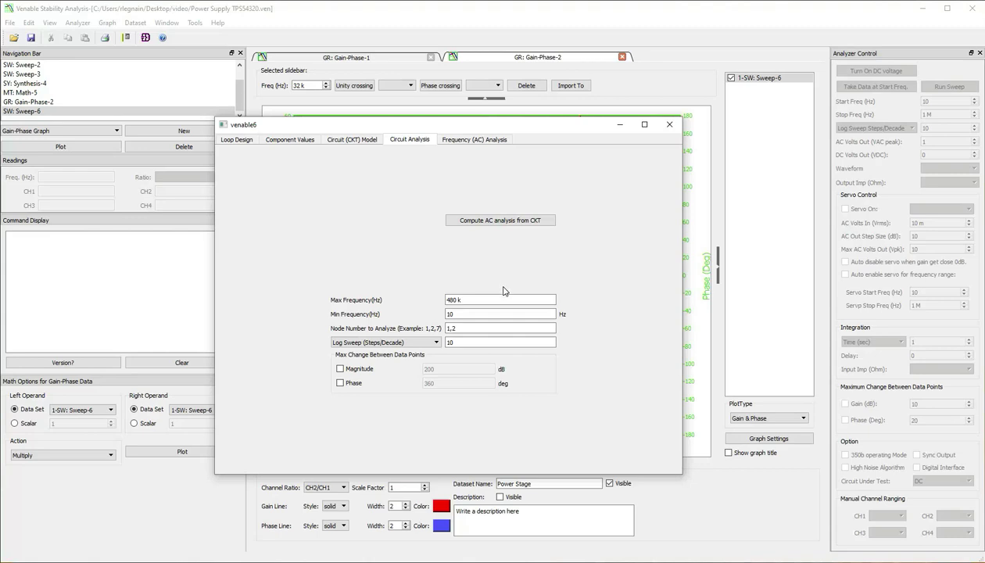
click(492, 223)
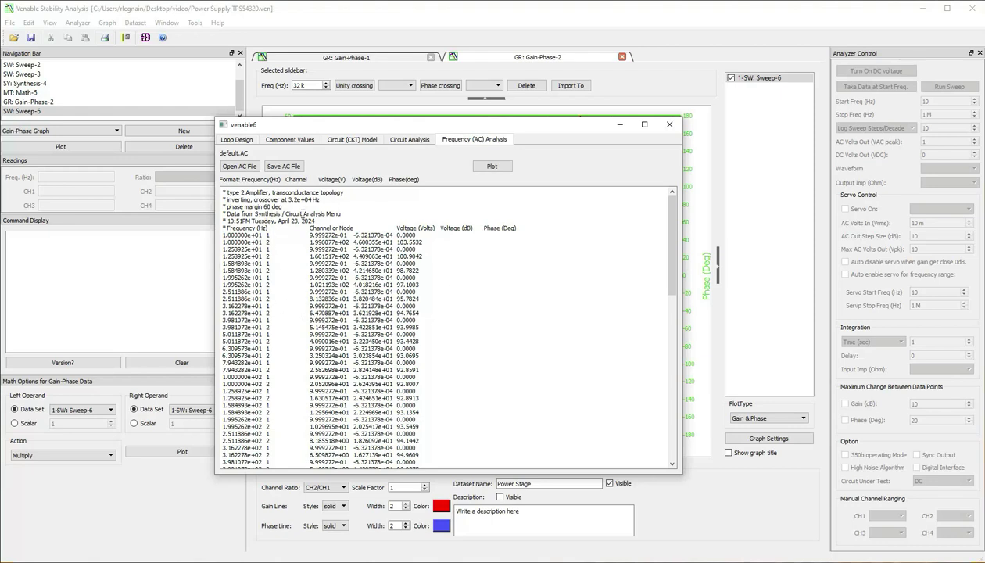
mouse_move(668, 217)
mouse_down()
mouse_move(681, 392)
mouse_move(669, 220)
mouse_up()
click(490, 168)
click(669, 124)
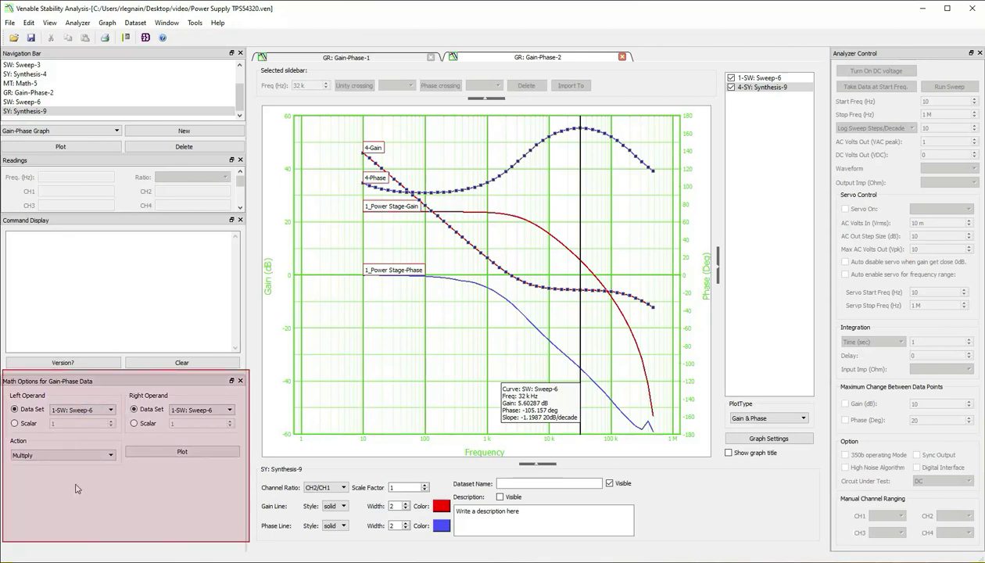
Multiply data set 1-SW: Sweep-6 by 4-SY: Synthesis-9 and plot the result.
click(112, 409)
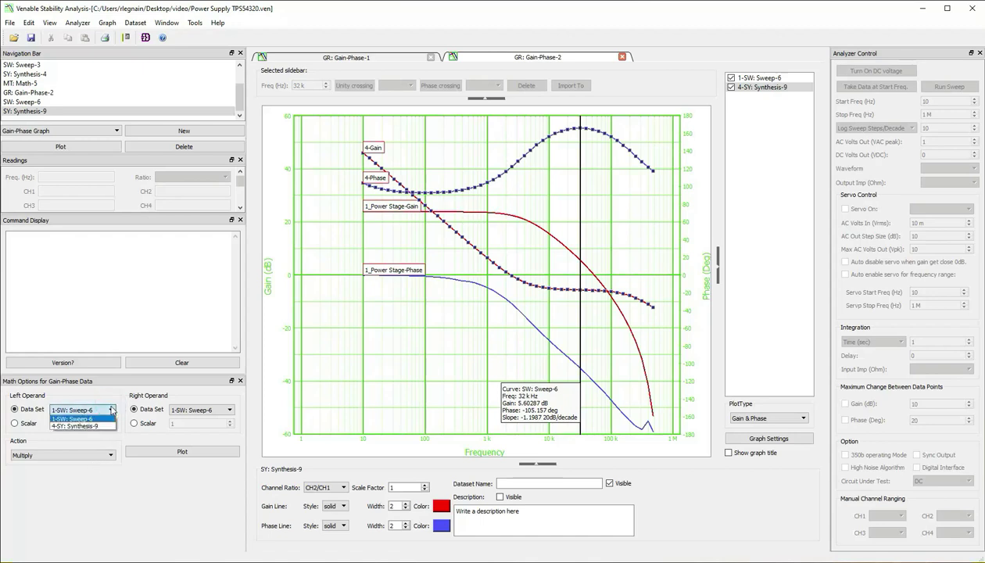
click(85, 419)
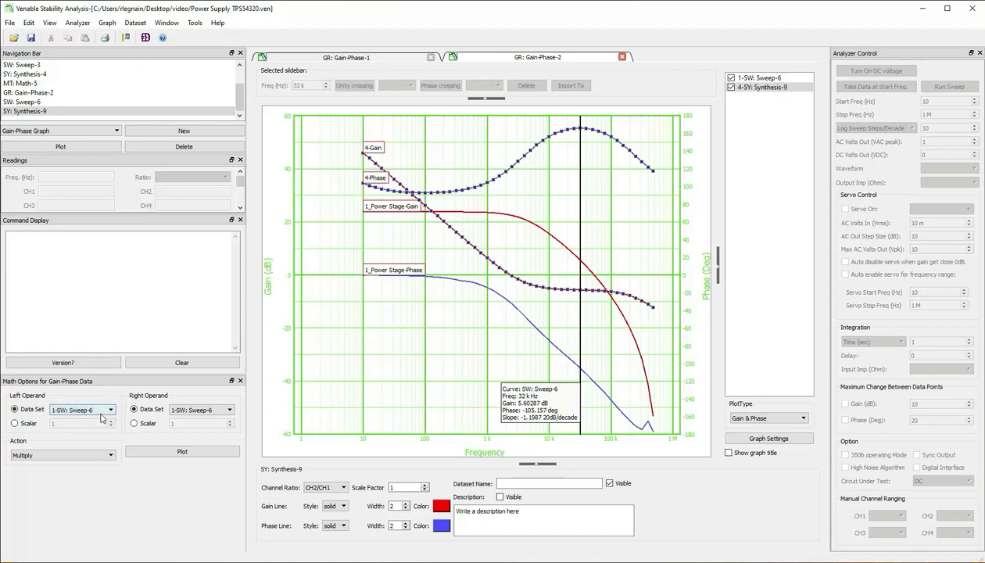
click(214, 414)
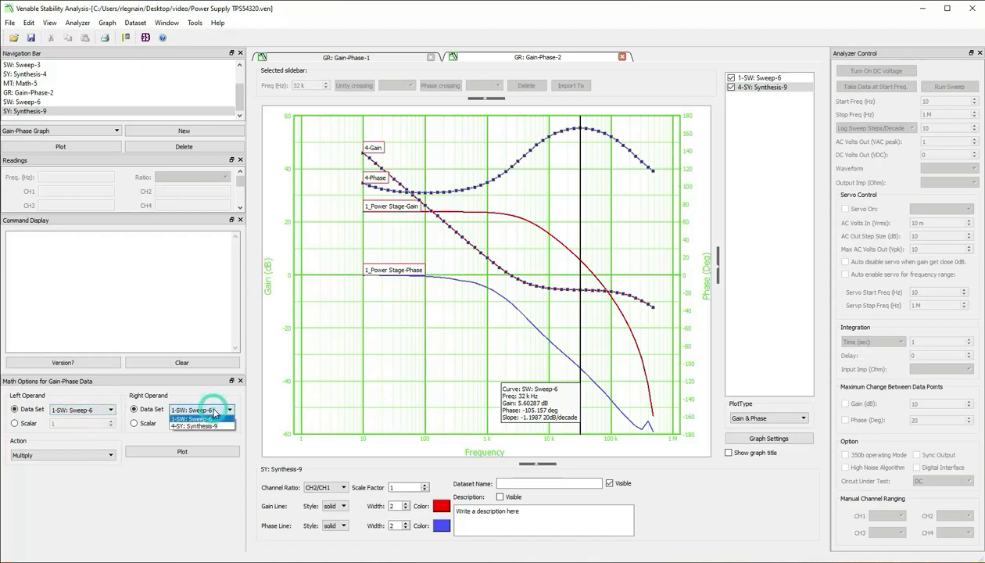
click(200, 427)
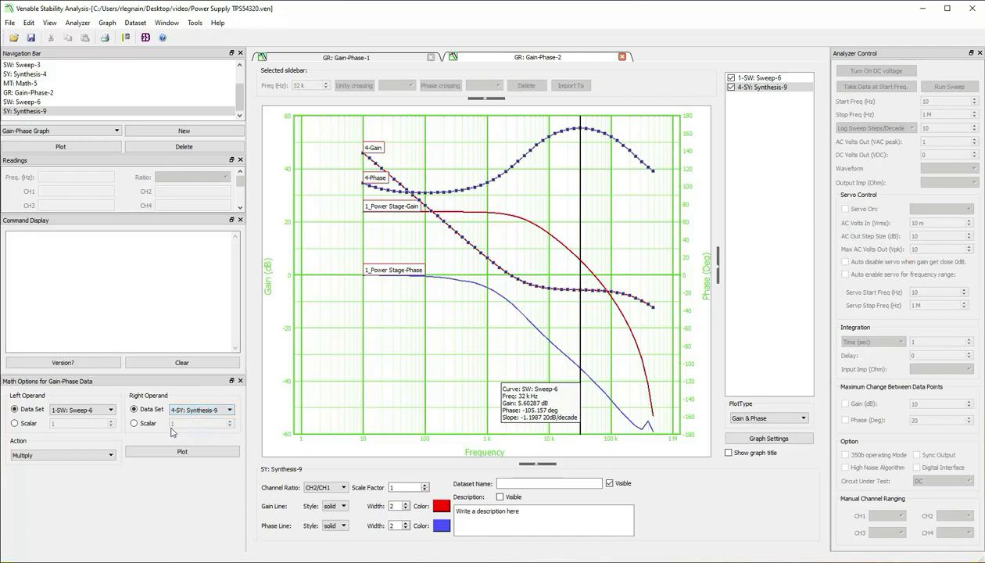
click(111, 453)
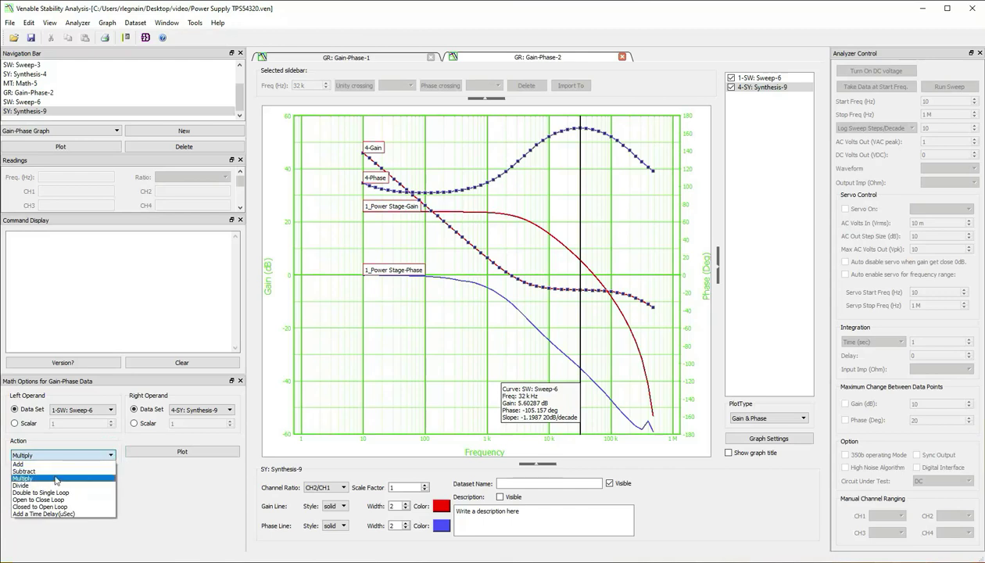
click(39, 476)
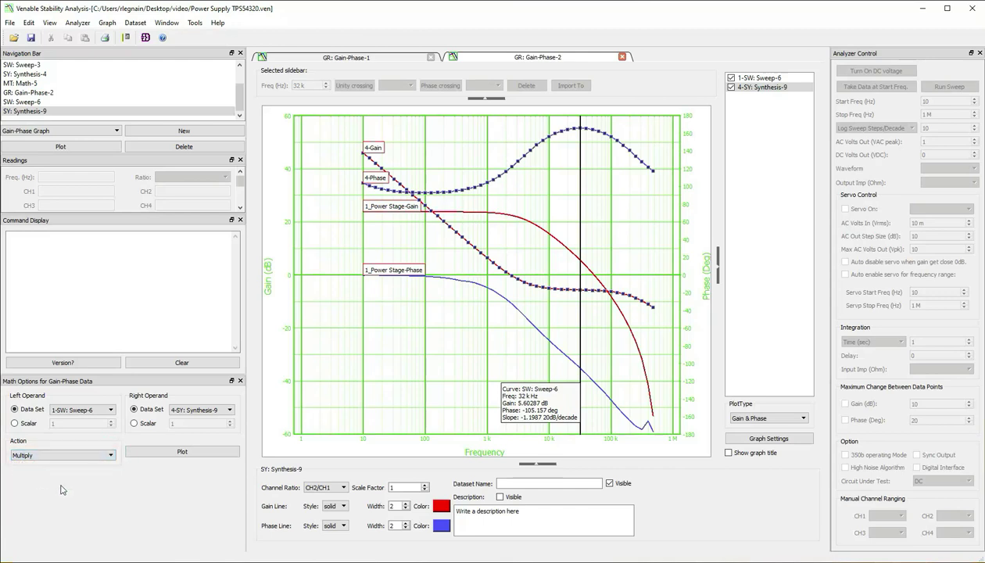
click(145, 455)
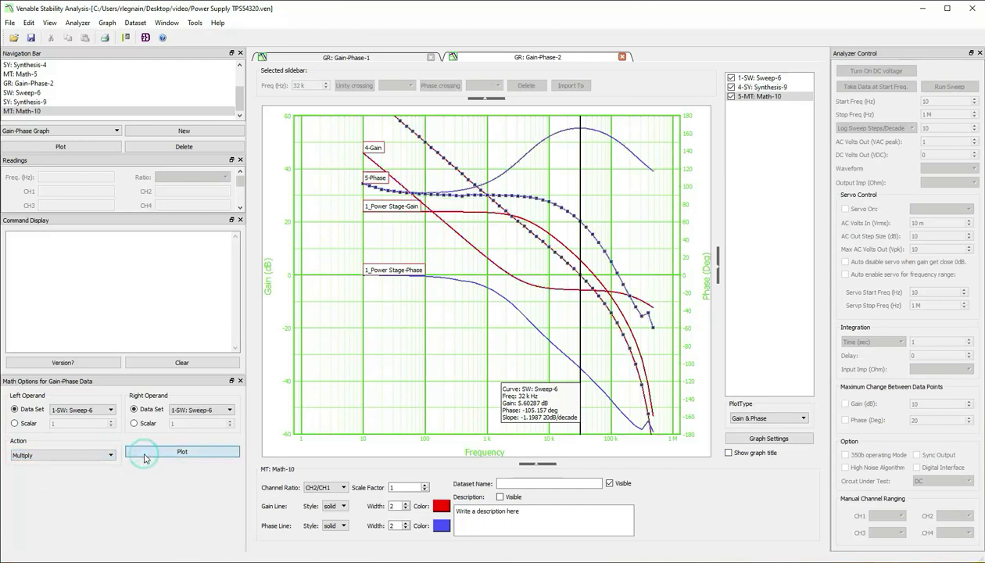